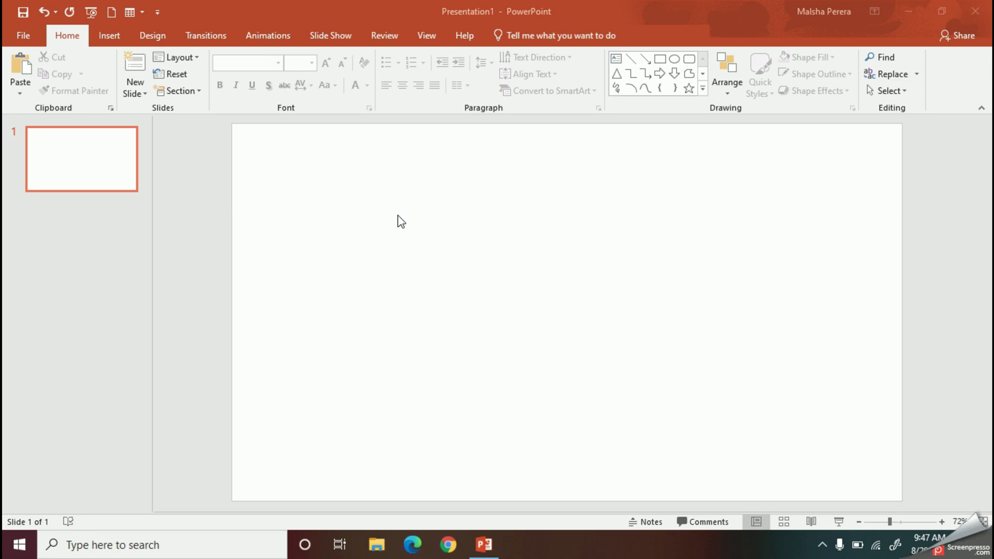
- Insert a Continuous Block Process SmartArt graphic from the Process category onto the slide
left_click(398, 216)
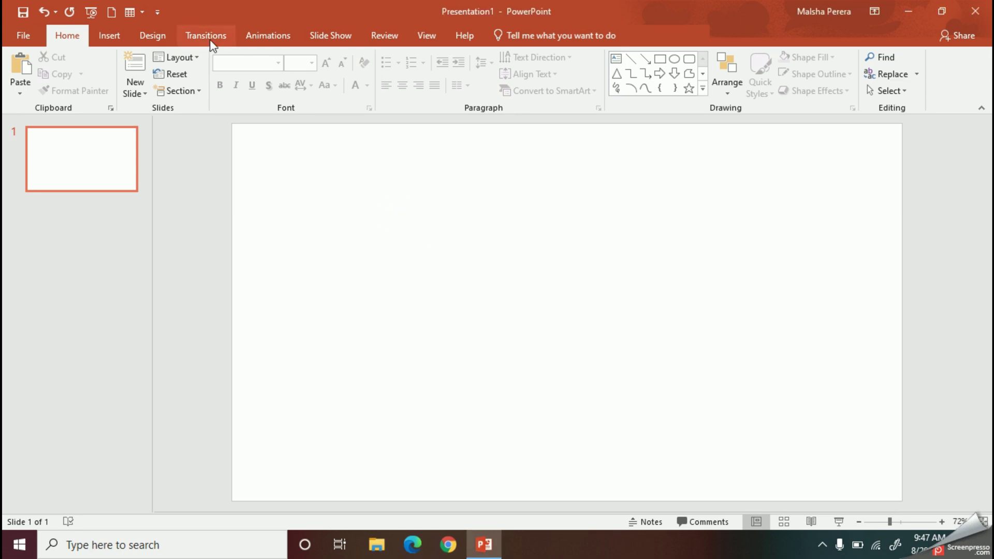
left_click(372, 220)
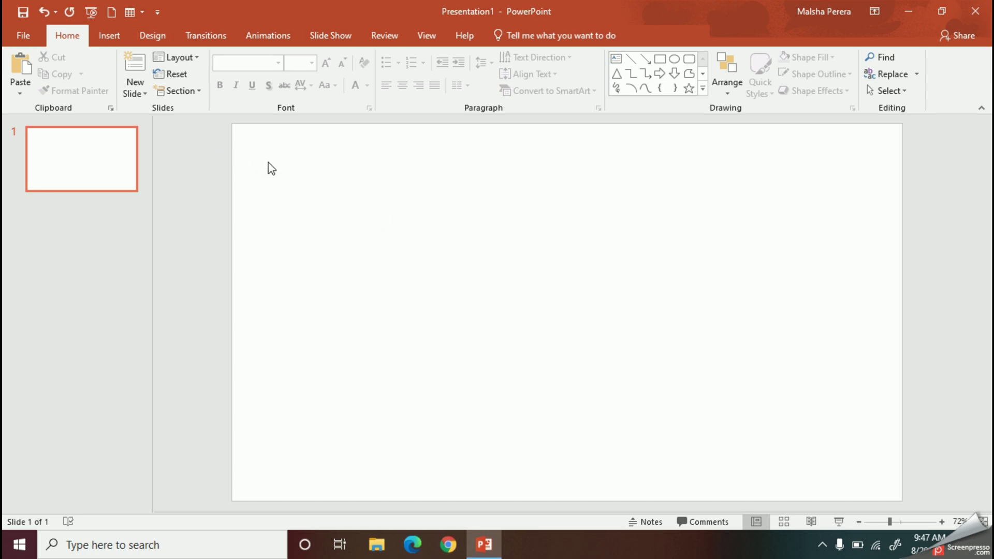
left_click(113, 37)
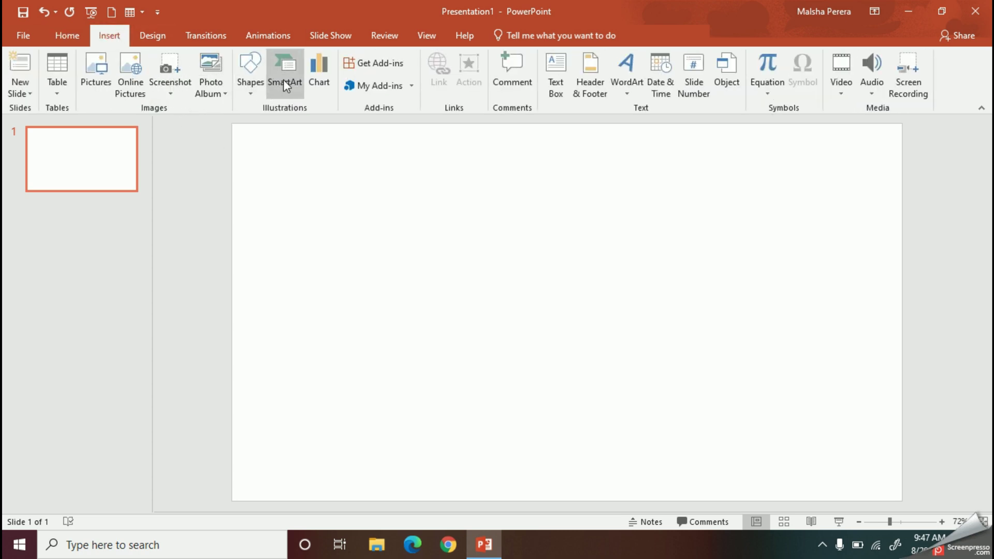
left_click(283, 83)
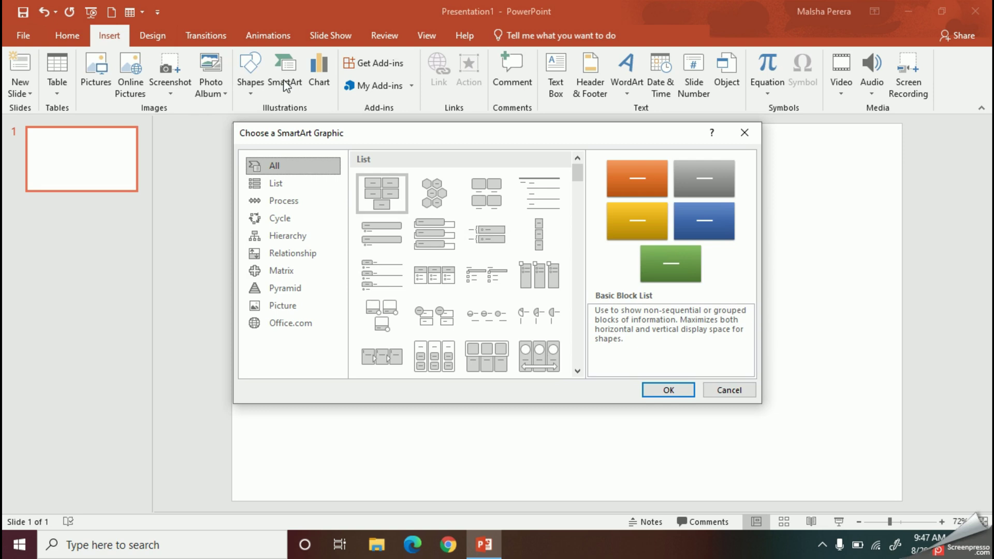
left_click(312, 206)
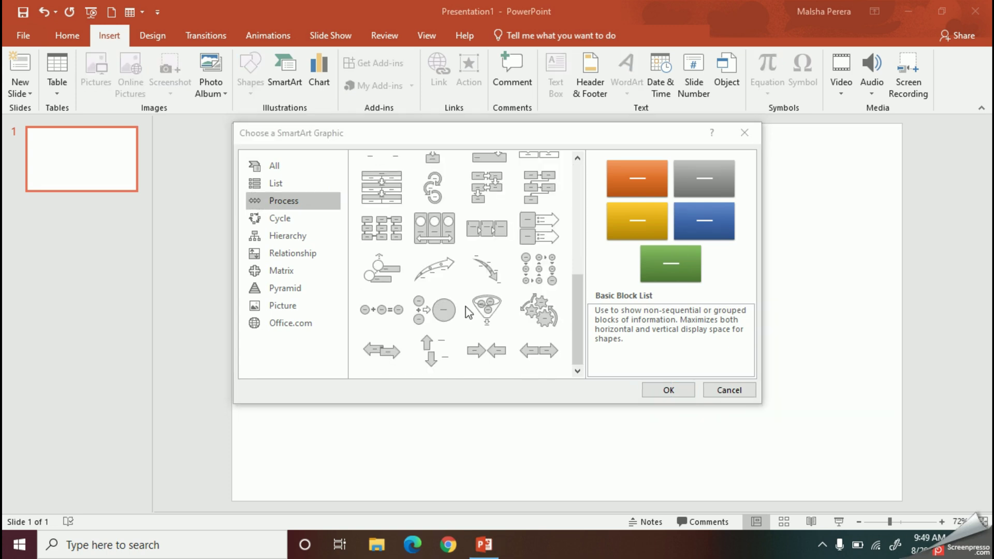
scroll(468, 311, "up", 5)
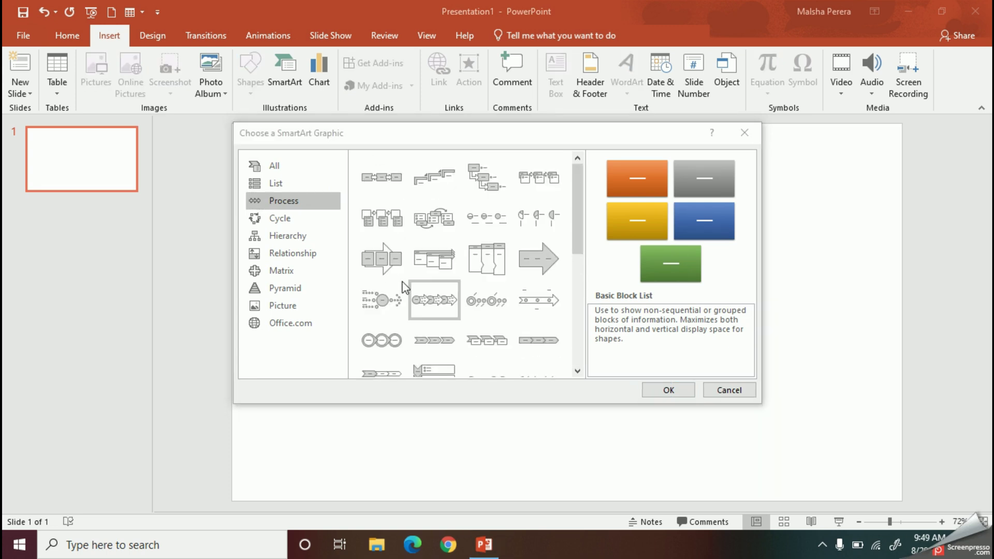
left_click(378, 262)
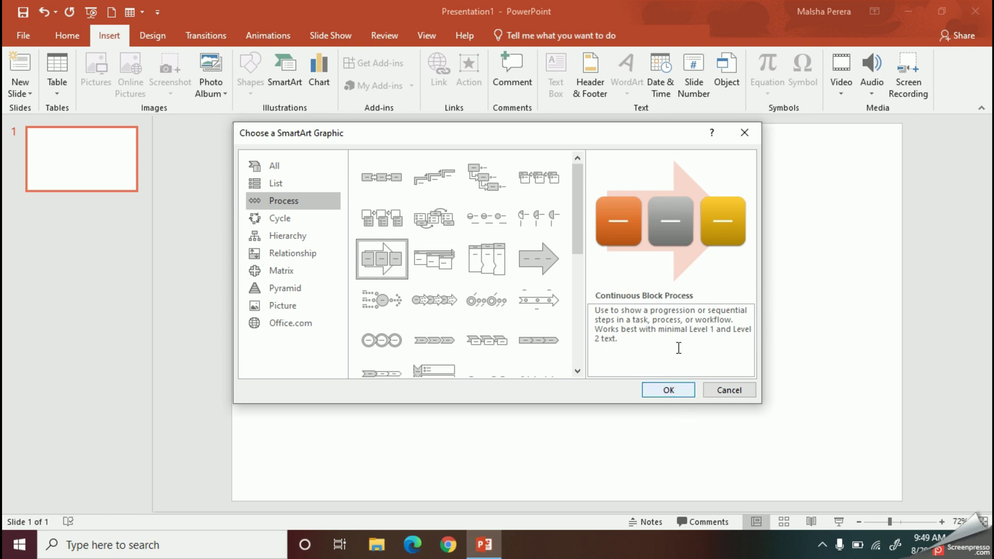
left_click(669, 391)
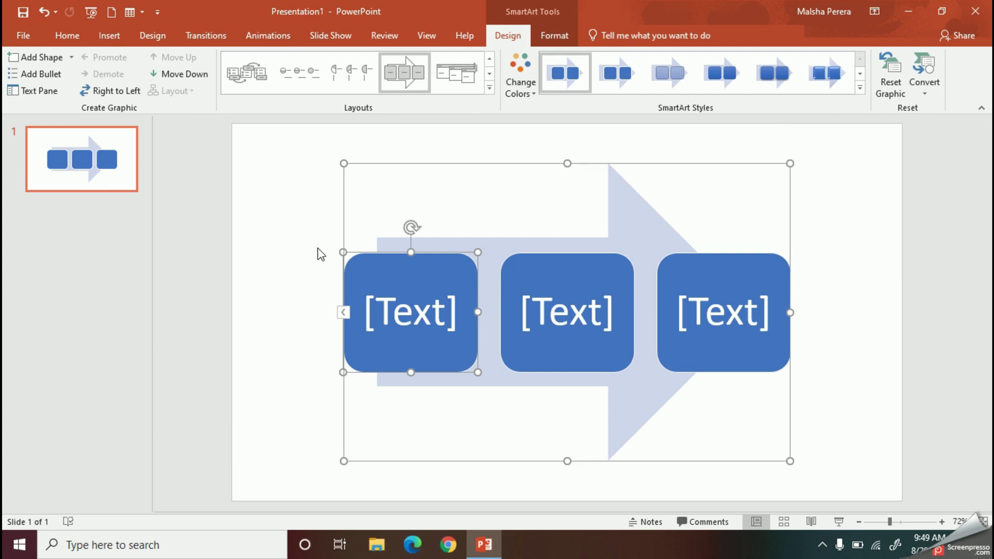
- In the diagram's Text Pane, type Input, Process and Output into the three bullets
left_click(343, 231)
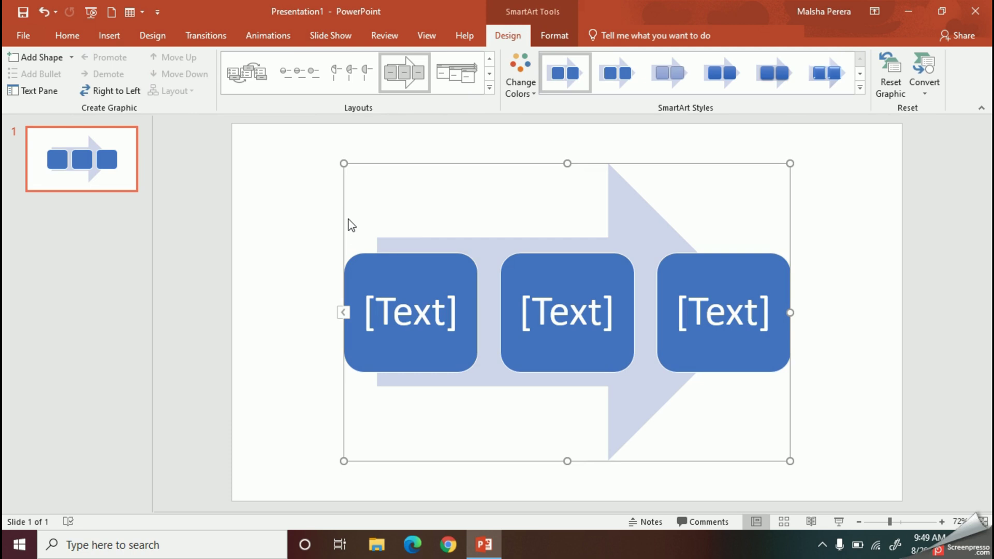
left_click(26, 89)
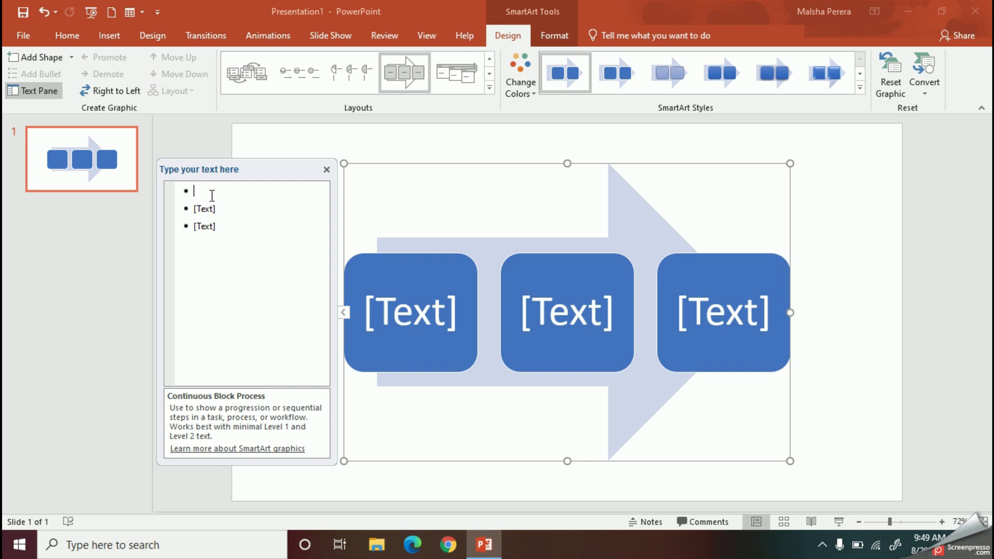
type("In")
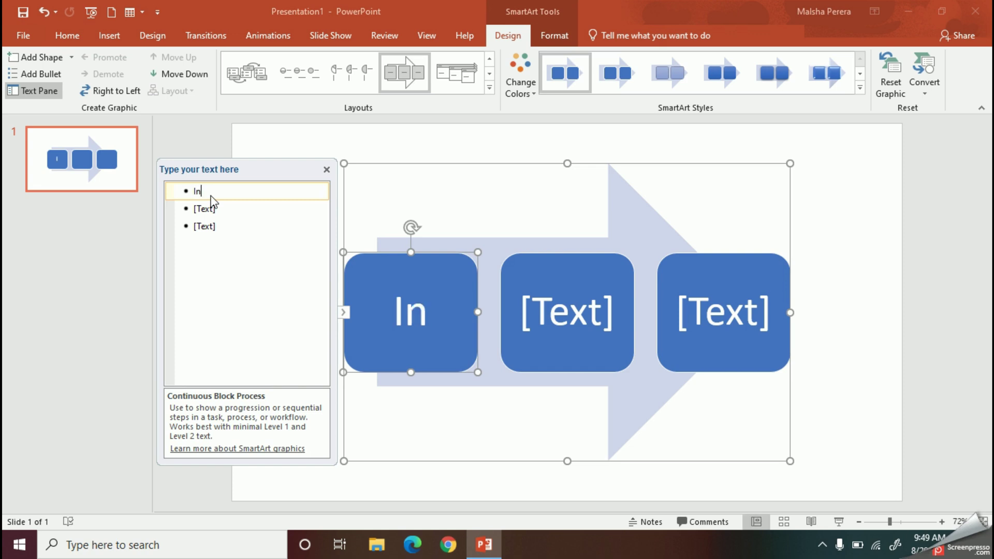
type("put")
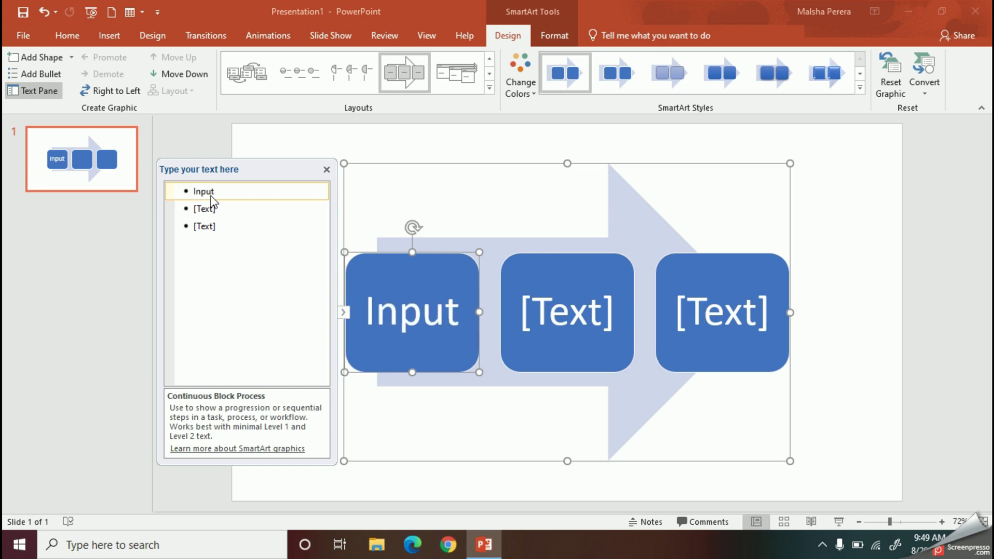
left_click(215, 208)
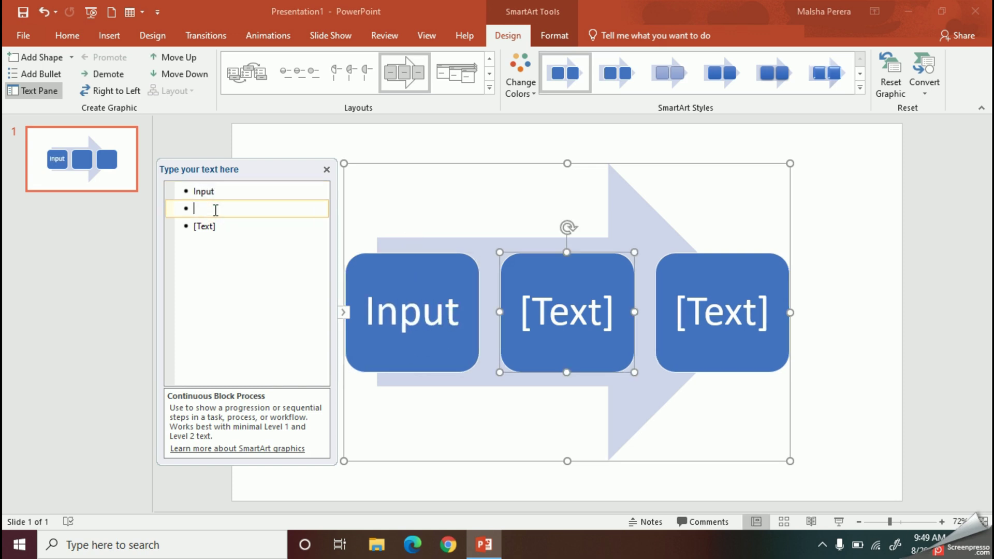
type("Proce")
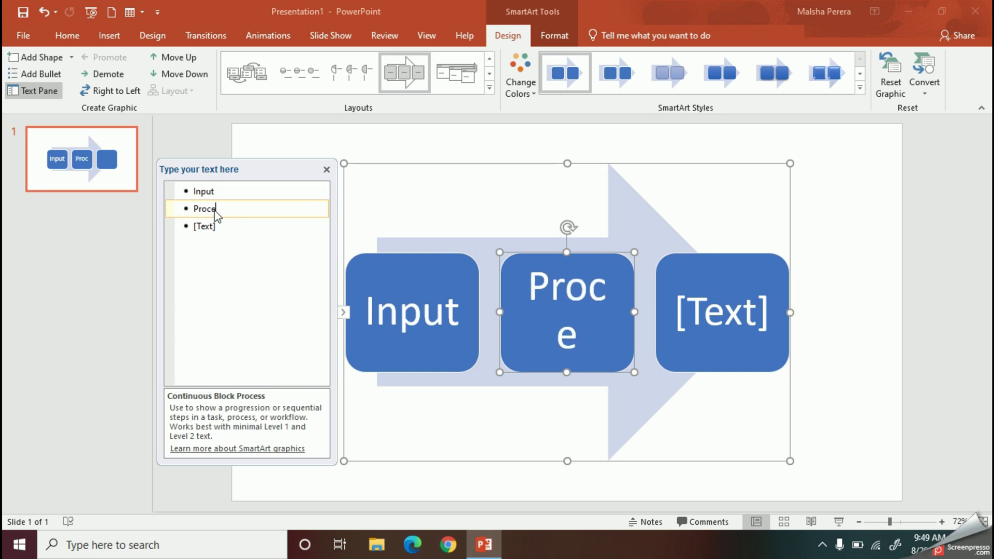
type("ss")
left_click(204, 229)
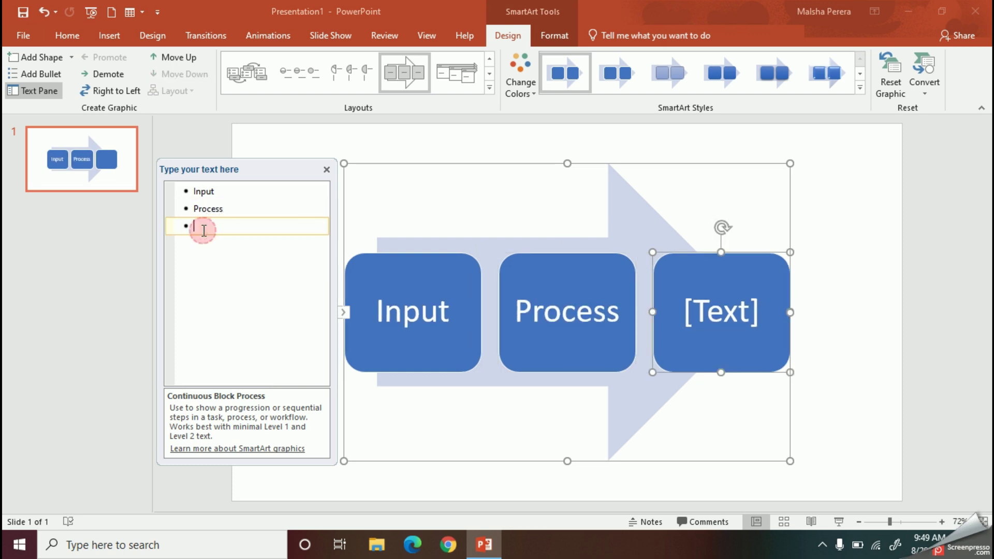
type("Out")
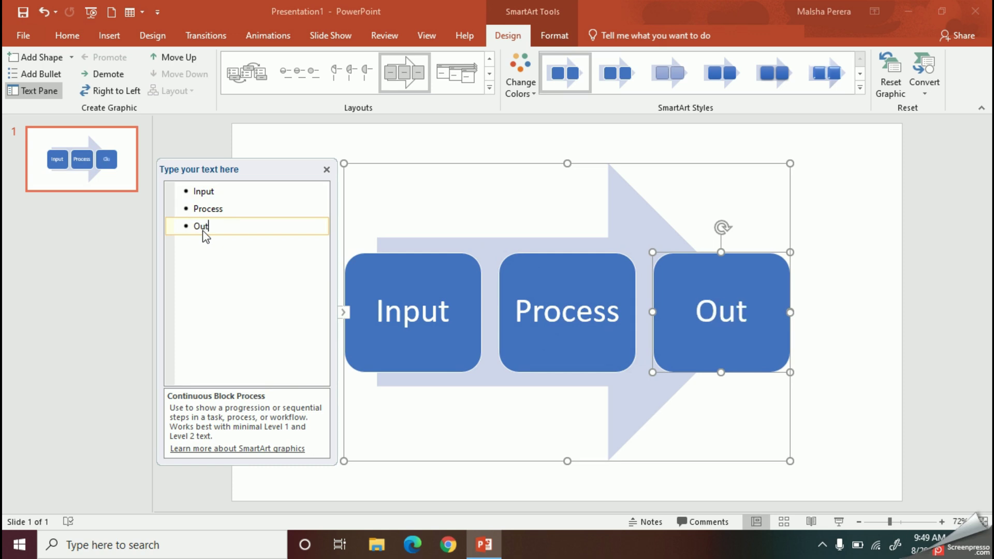
type("put")
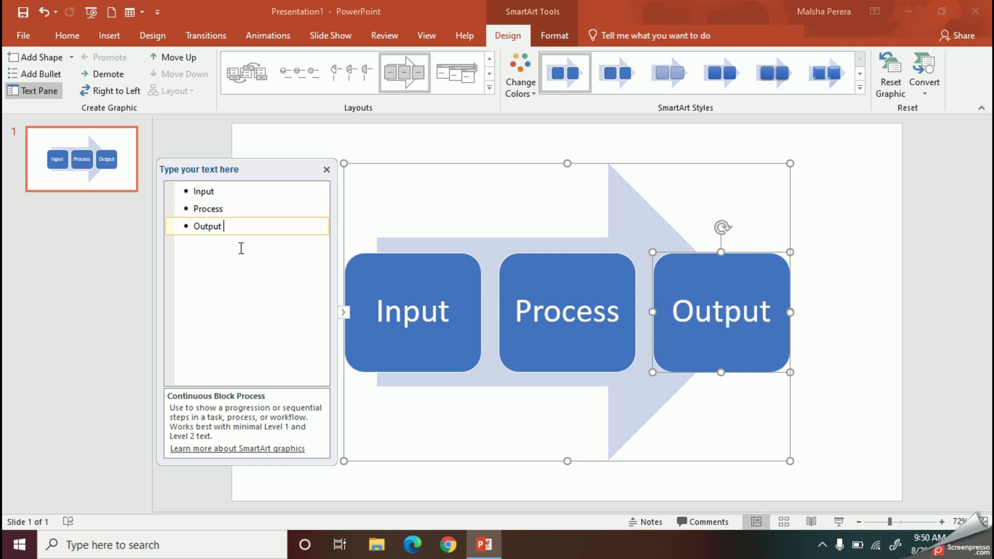
- Erase the third block's Output text, delete the extra empty bullet, and close the Text Pane
double_click(207, 226)
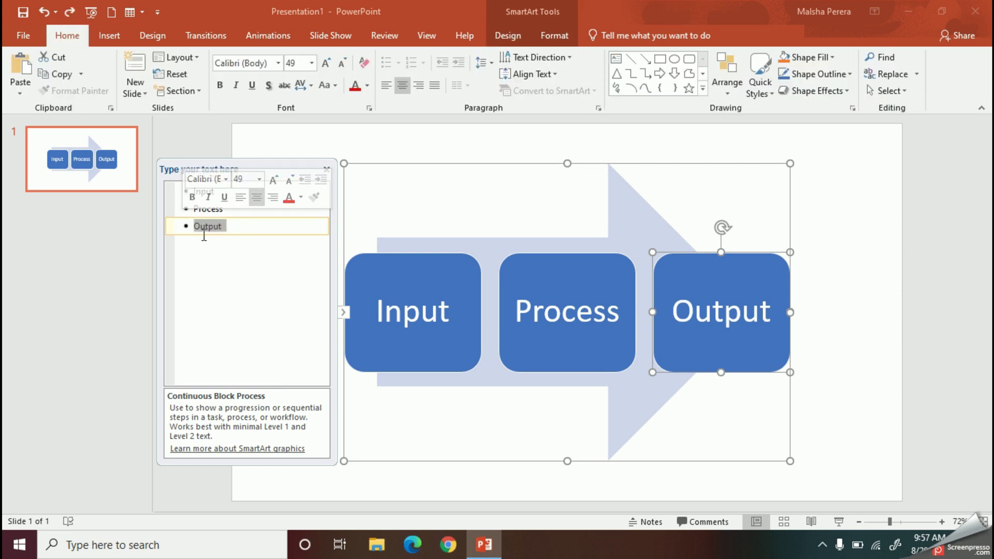
key("BackSpace")
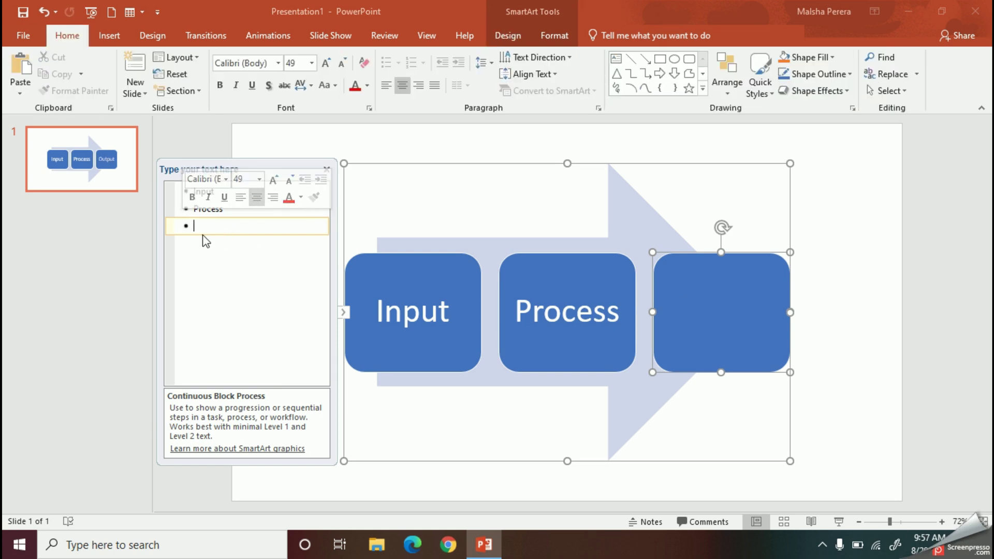
key("Return")
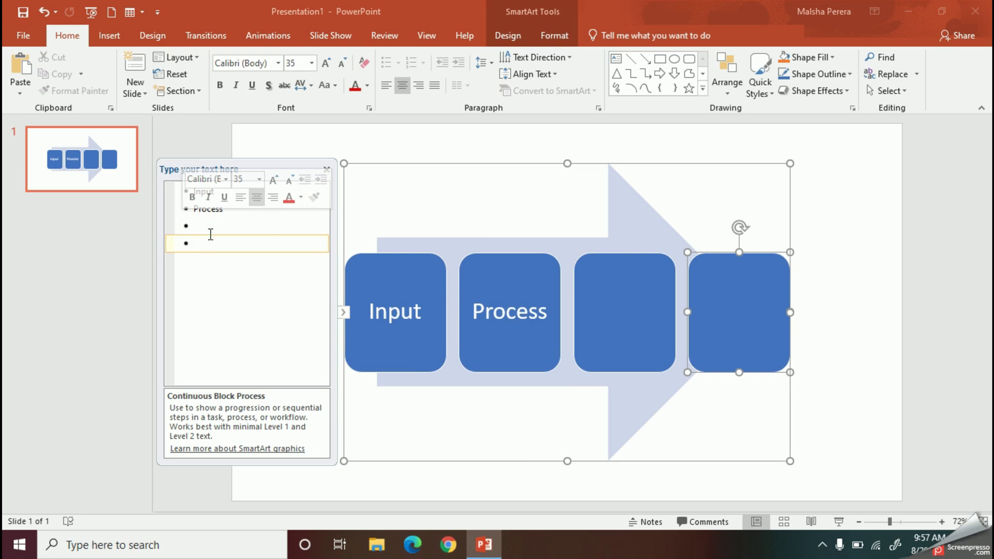
left_click(658, 346)
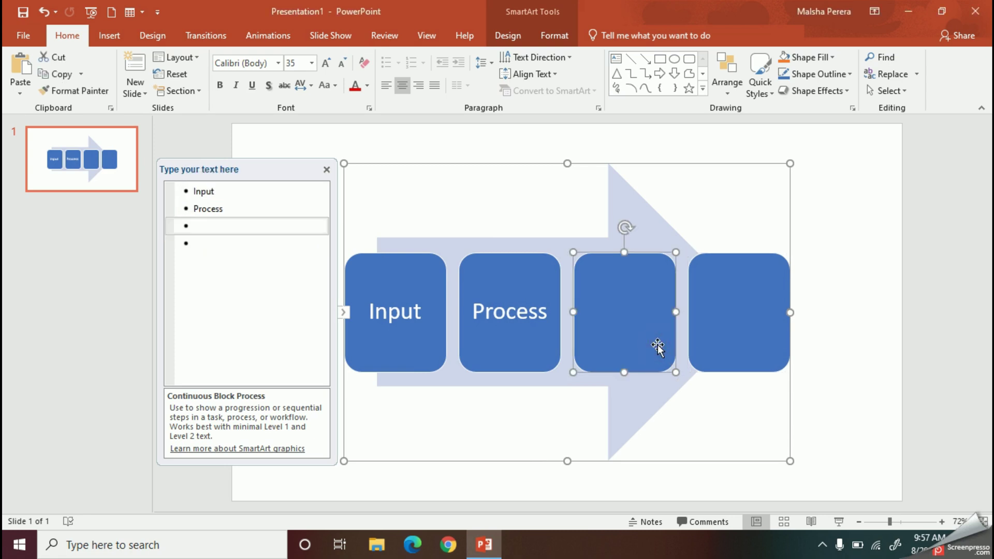
left_click(243, 232)
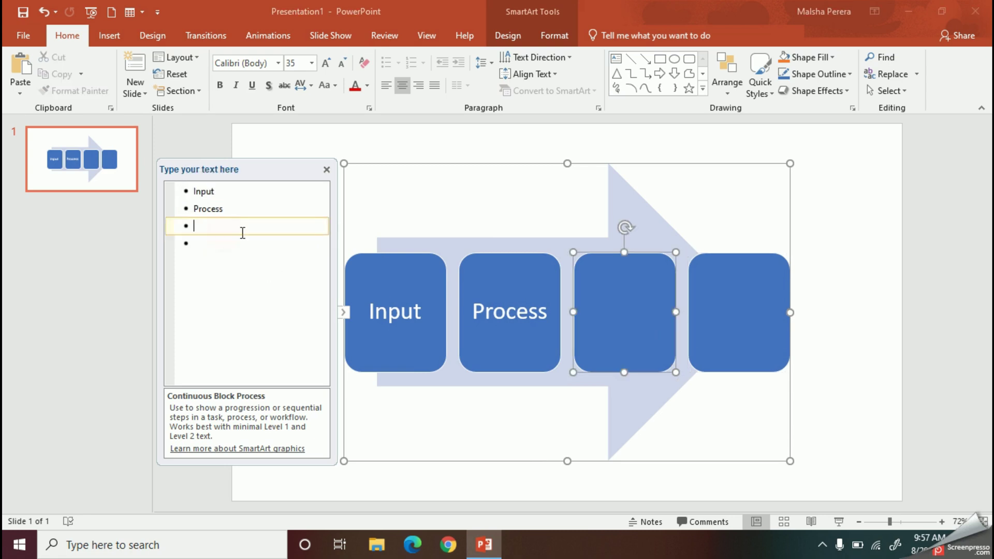
key("BackSpace")
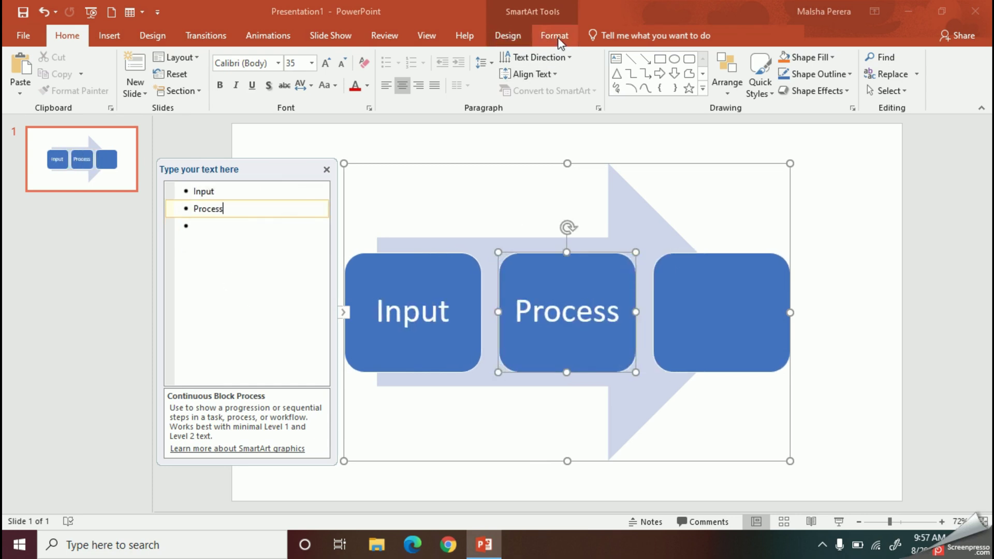
left_click(325, 171)
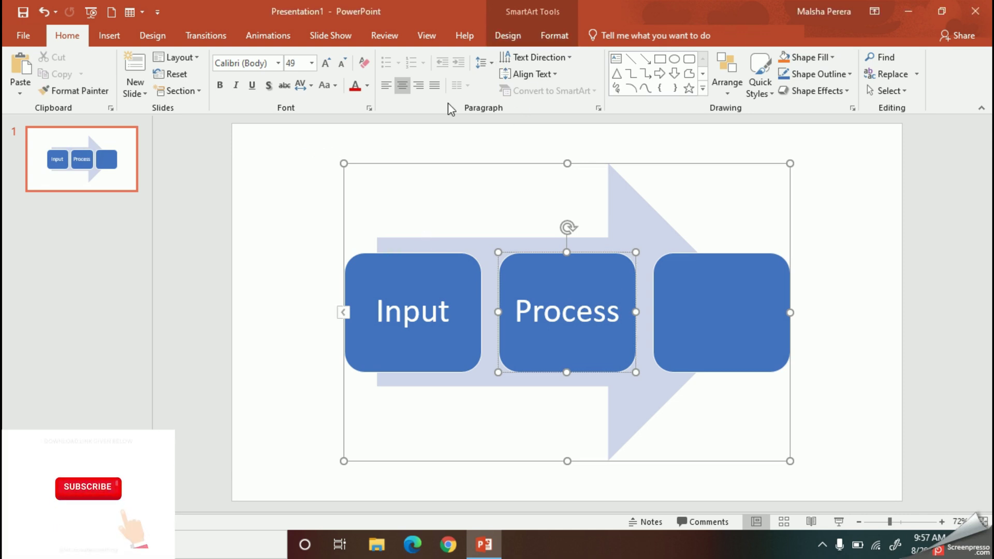
- Demote the empty third box under Process, then promote it back to its own step
left_click(514, 40)
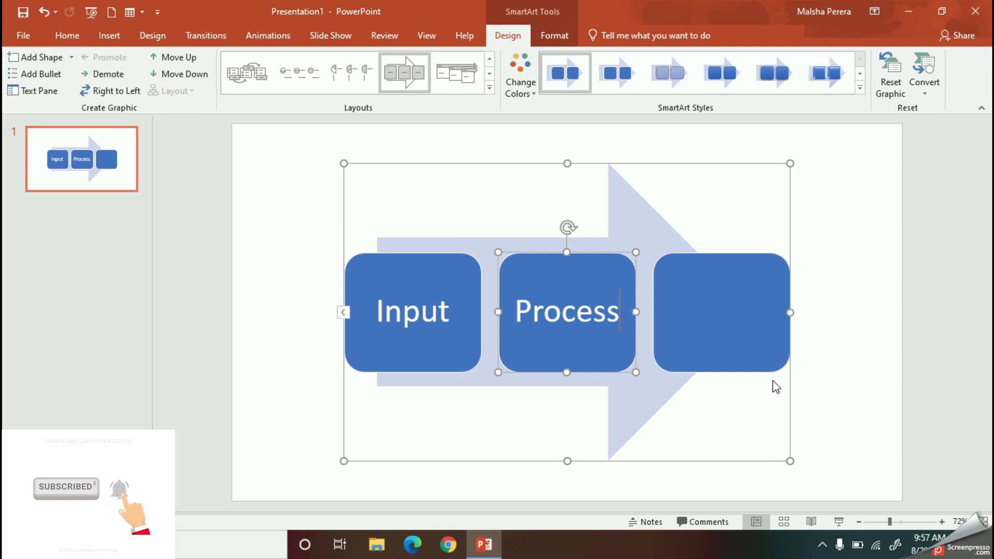
left_click(746, 353)
left_click(96, 76)
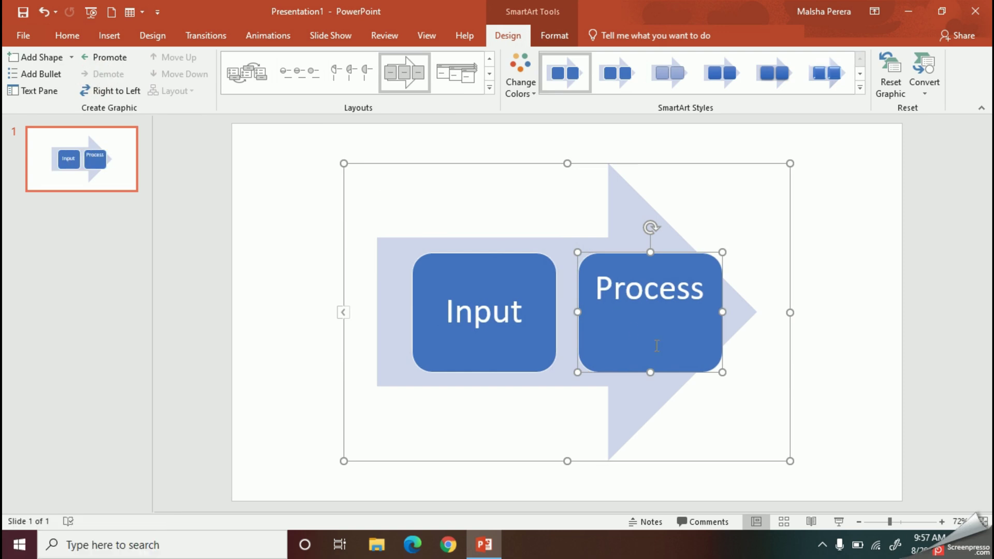
left_click(105, 57)
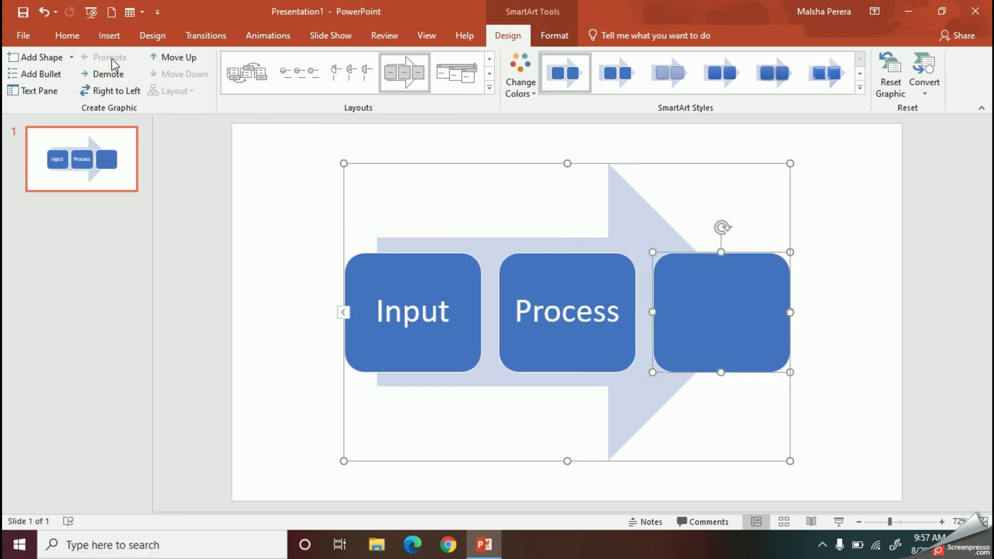
- Select the whole diagram and expand the full SmartArt Styles gallery
left_click(710, 436)
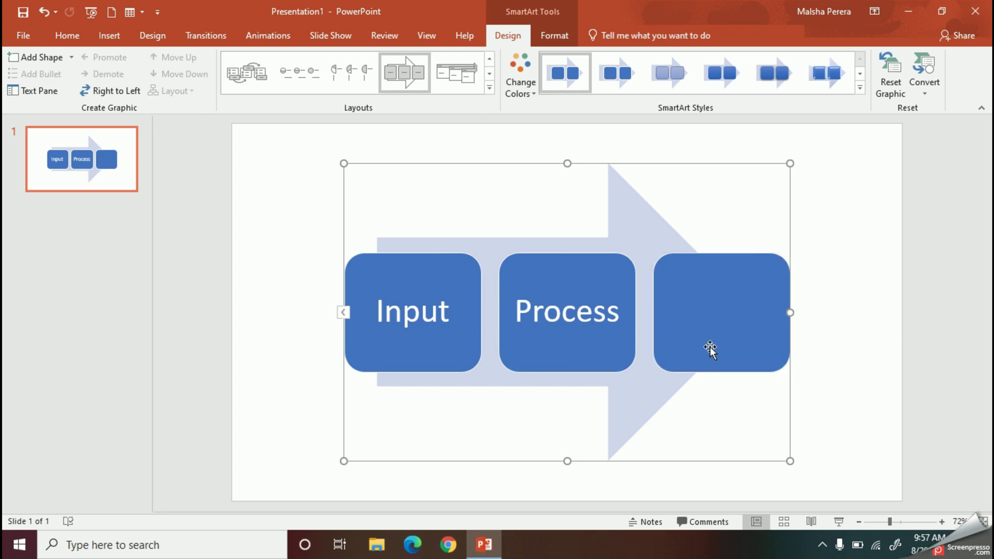
left_click(465, 164)
left_click(860, 88)
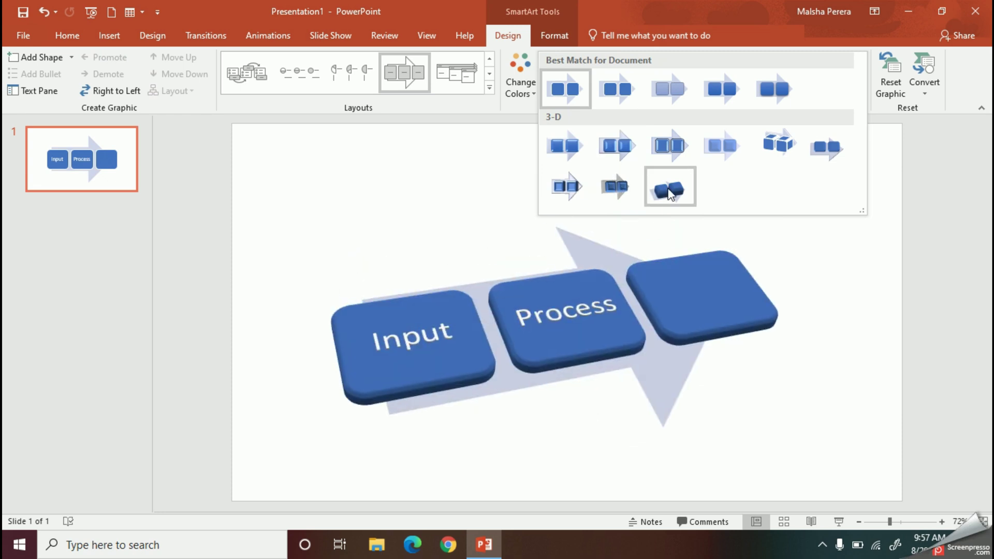
- Apply the Bird's Eye Scene 3-D style and a Colorful yellow, green and blue colour scheme
left_click(668, 190)
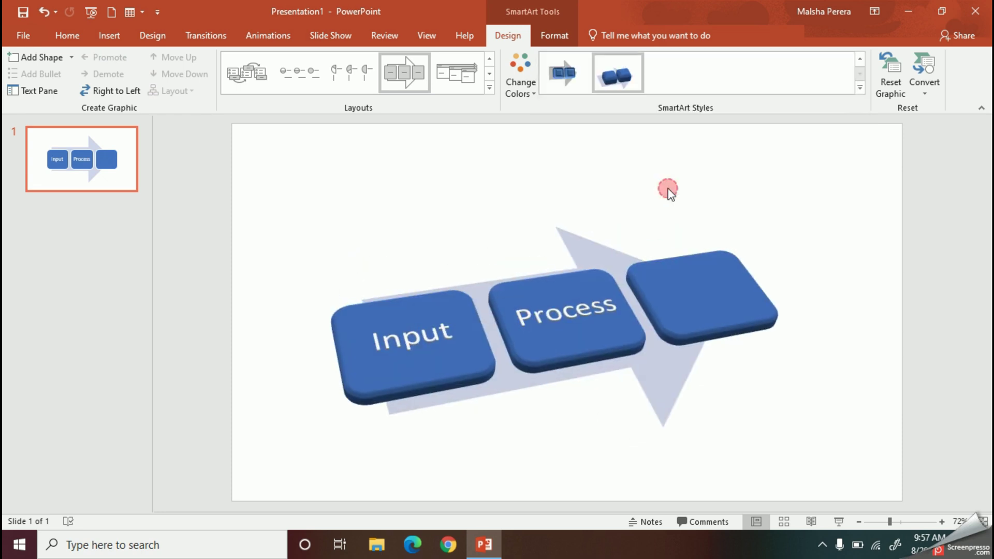
left_click(531, 95)
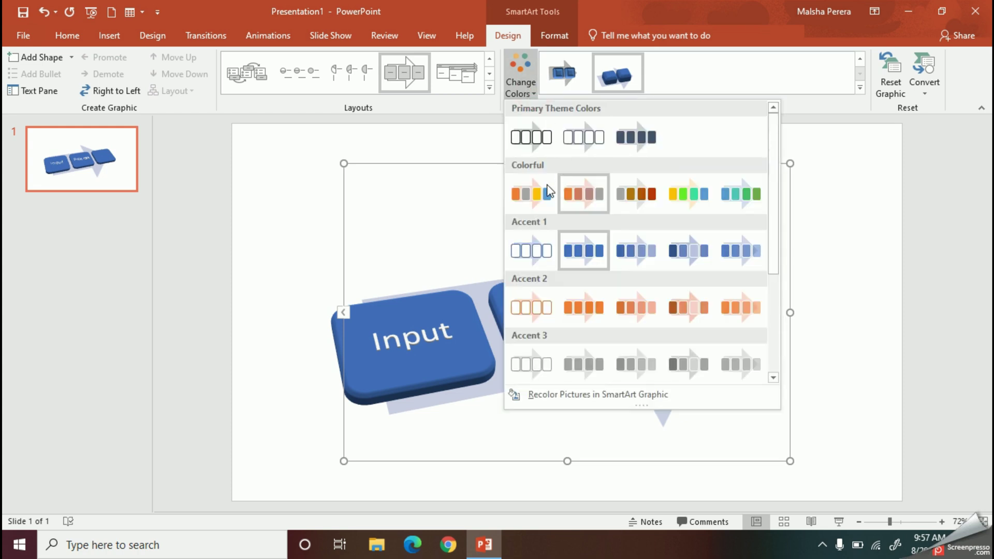
left_click(686, 191)
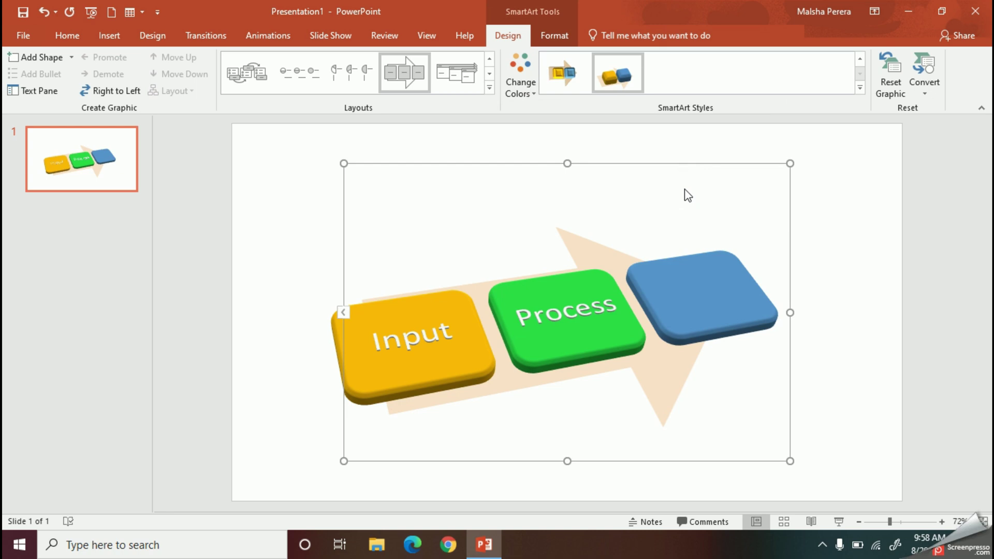
left_click(614, 84)
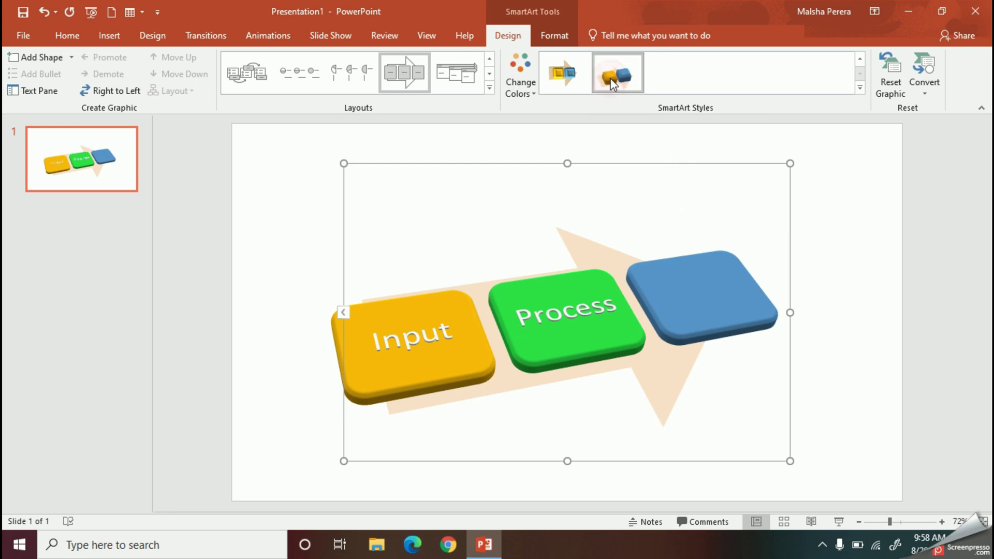
- Apply the Sunset Scene style and switch the diagram to the three overlapping circles process layout
left_click(572, 77)
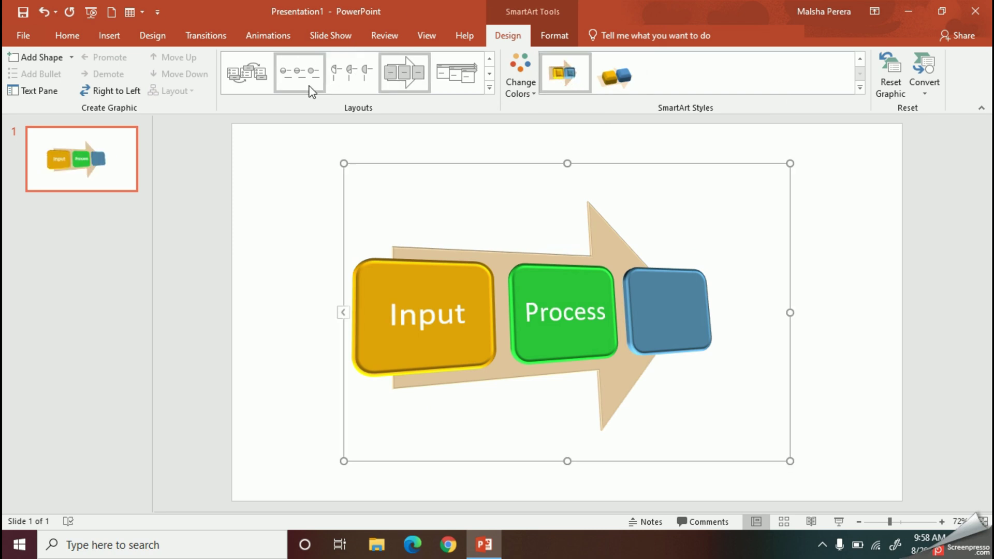
left_click(489, 87)
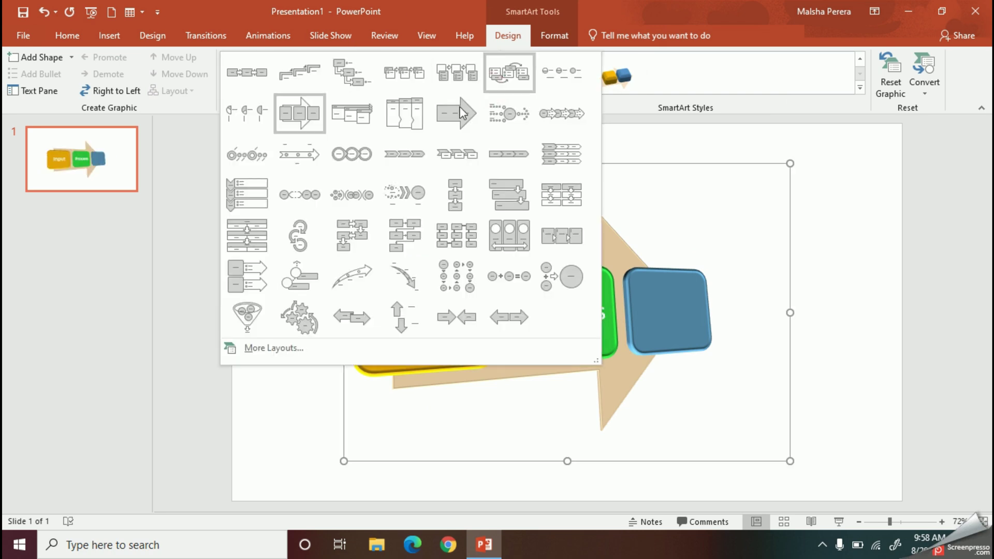
left_click(354, 155)
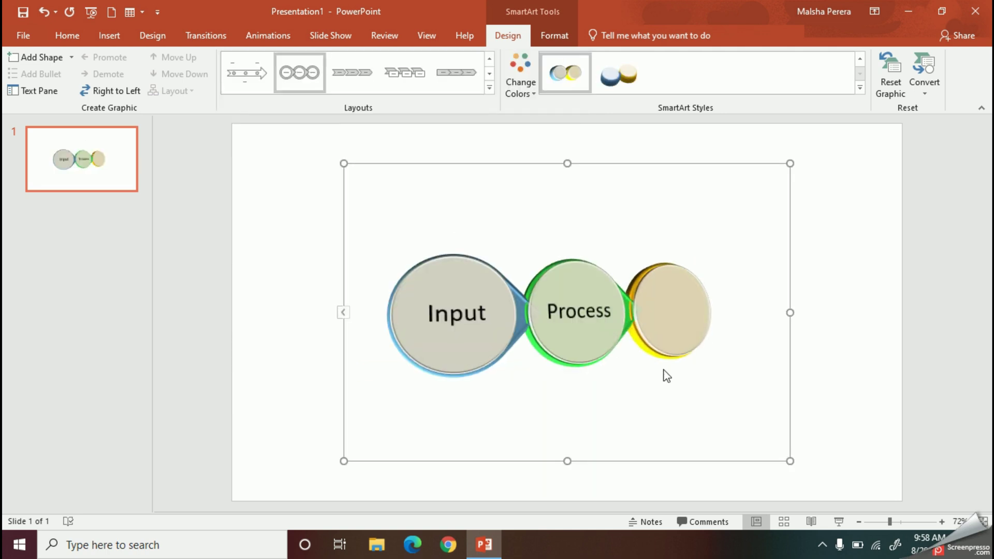
left_click(866, 345)
- Use Shape Fill to colour the Input circle red, the Process circle purple and the third circle orange
left_click(491, 336)
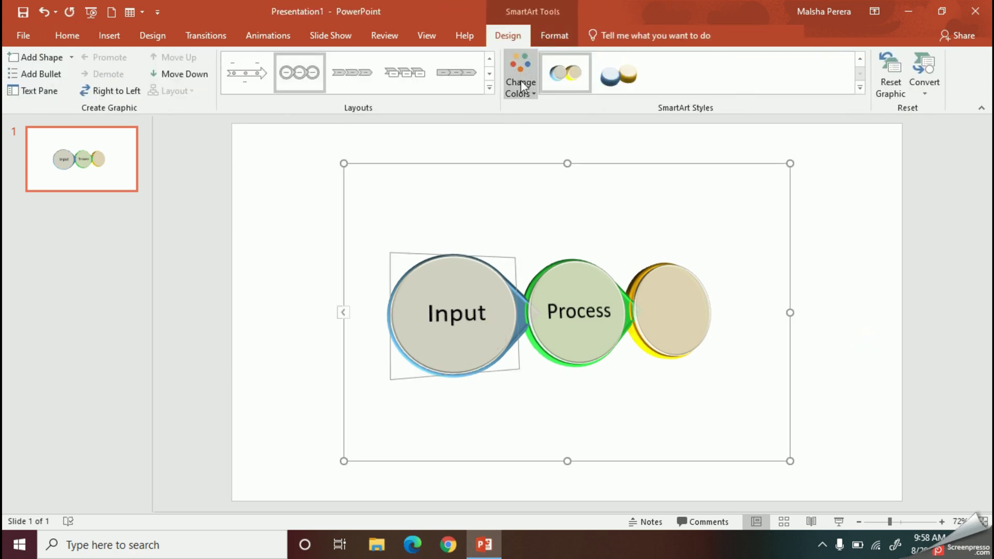
left_click(558, 34)
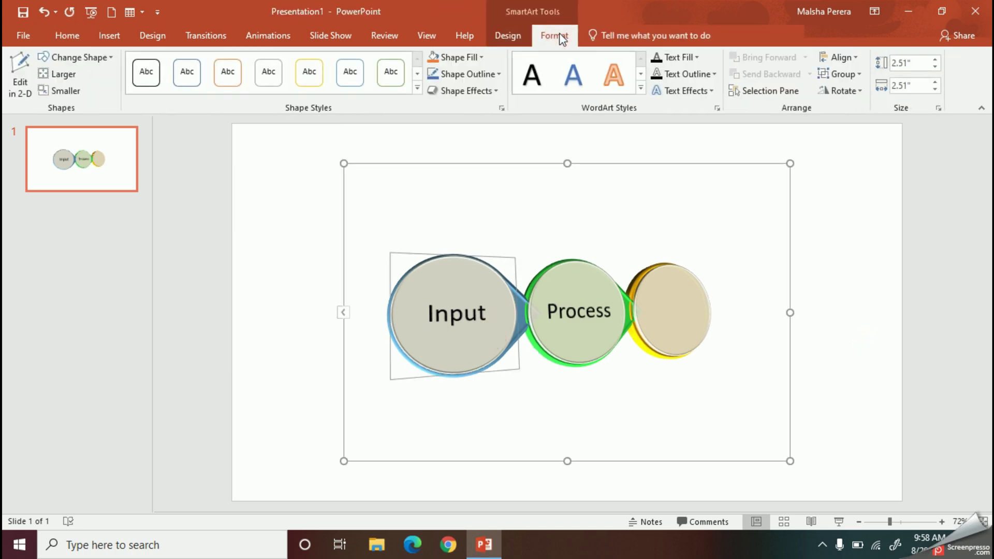
left_click(465, 57)
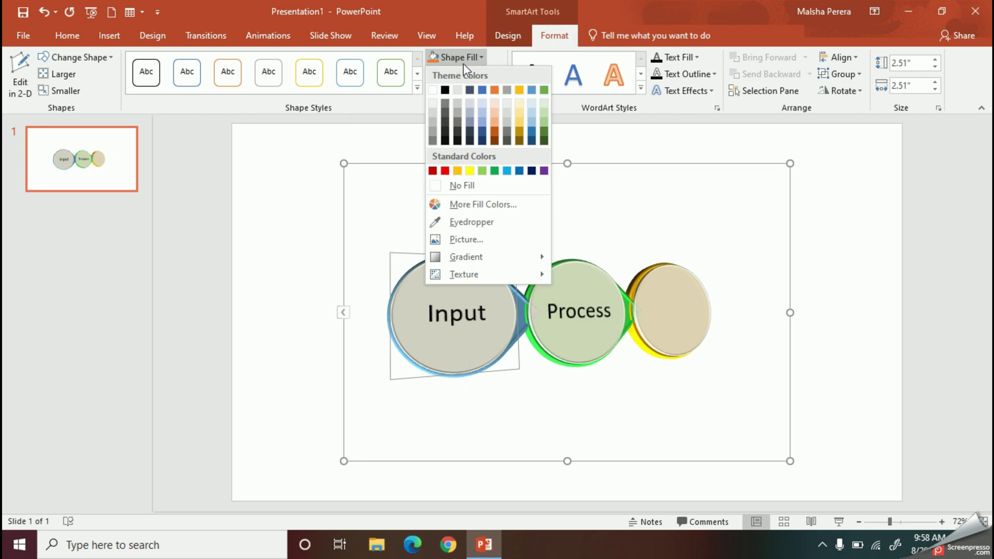
left_click(446, 171)
left_click(610, 322)
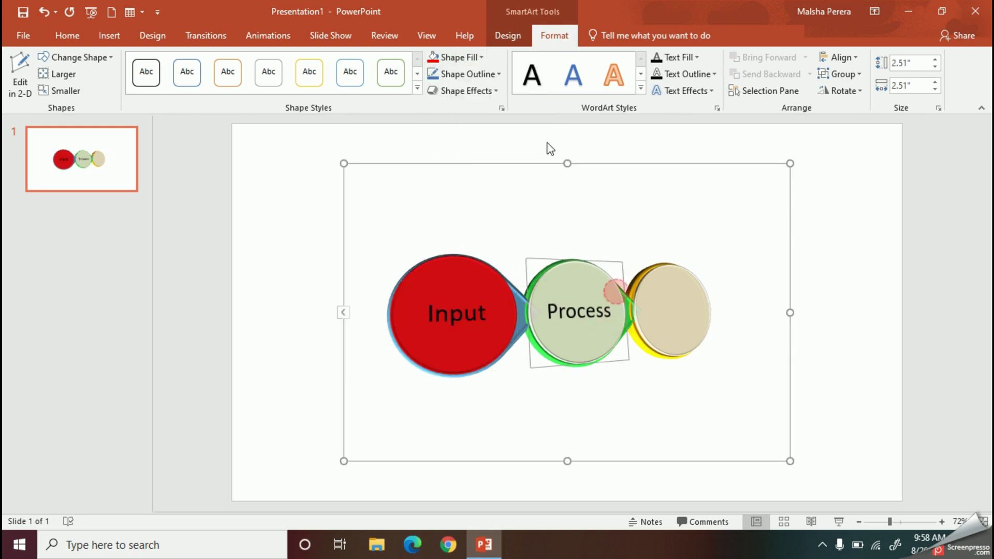
left_click(468, 58)
left_click(544, 170)
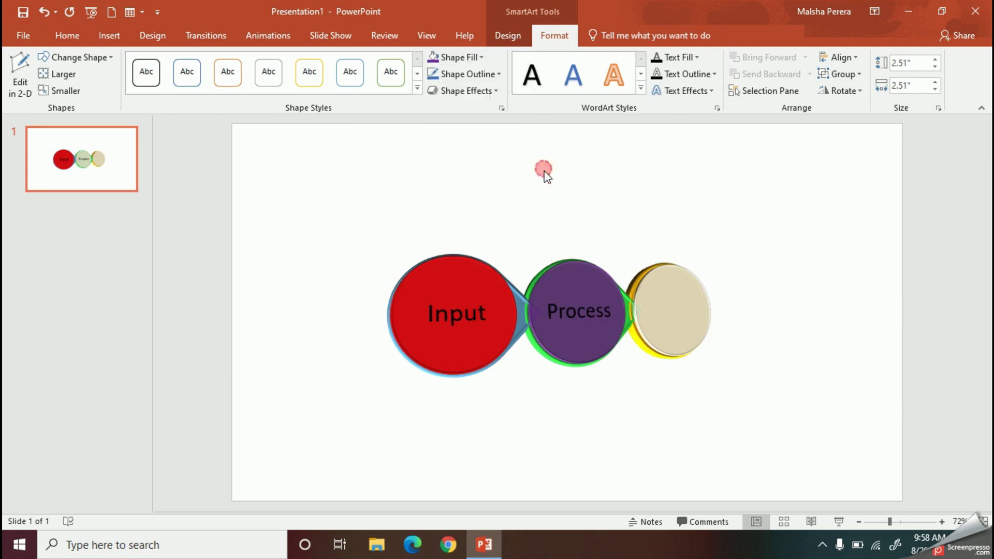
left_click(660, 288)
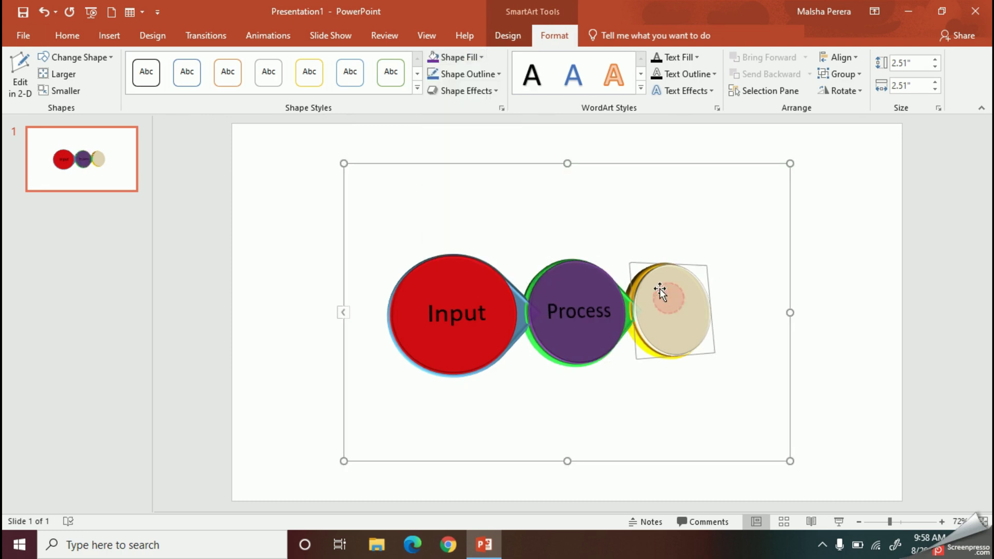
left_click(458, 57)
left_click(496, 92)
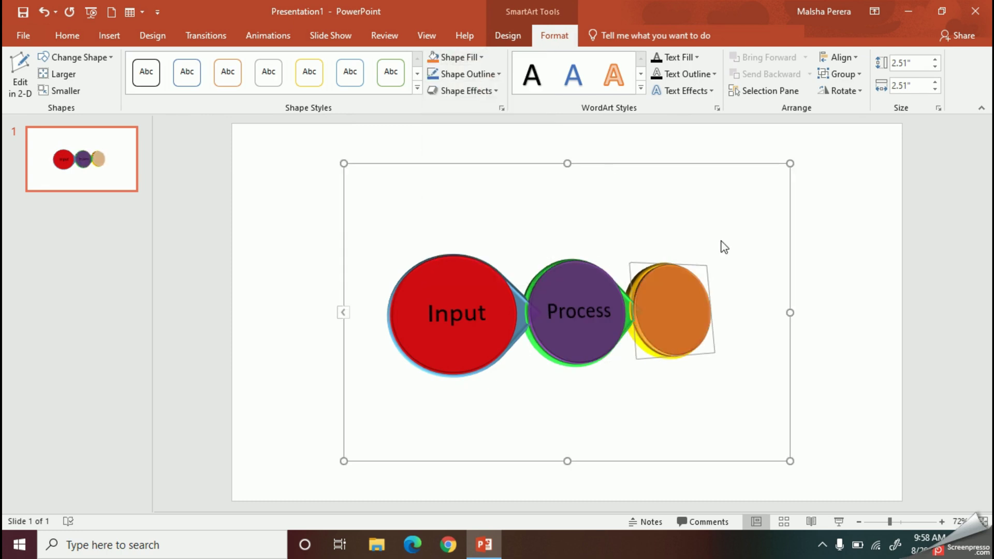
left_click(812, 311)
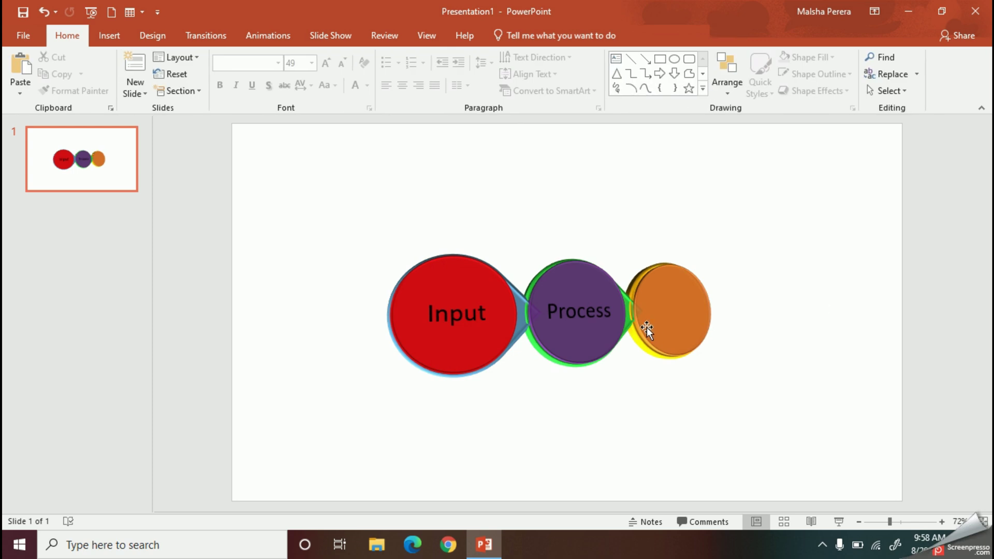